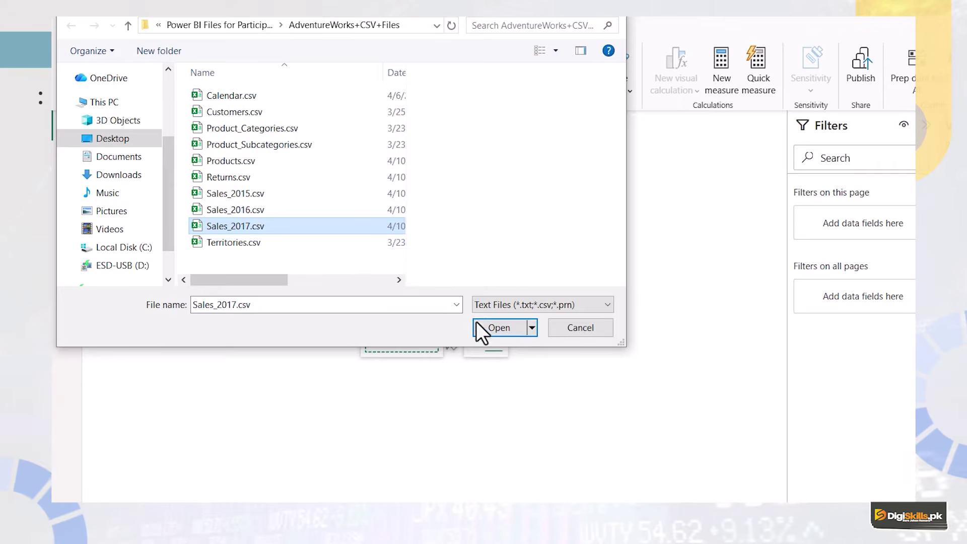
Step: Open Sales_2017.csv in the query editor for transformation and sort its rows by ProductKey in ascending order
left_click(485, 331)
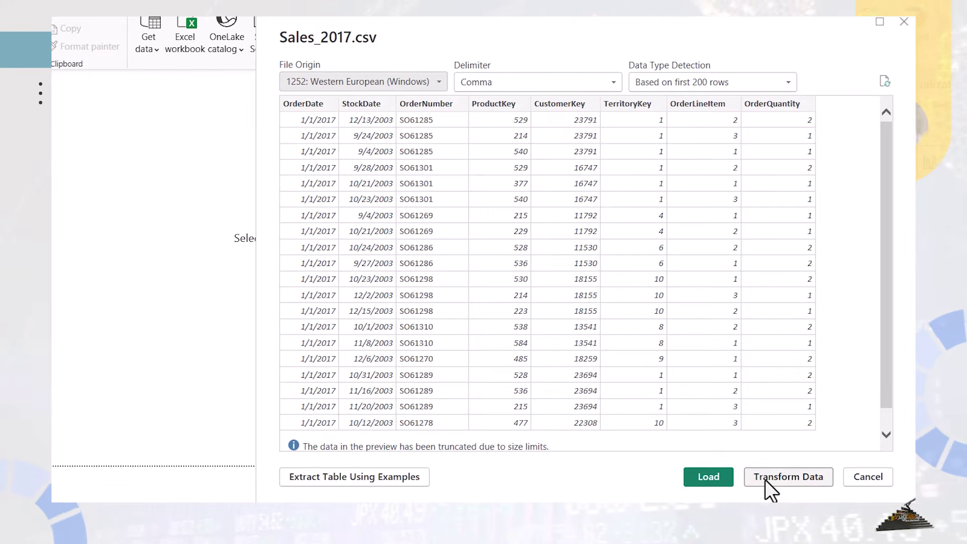
left_click(765, 480)
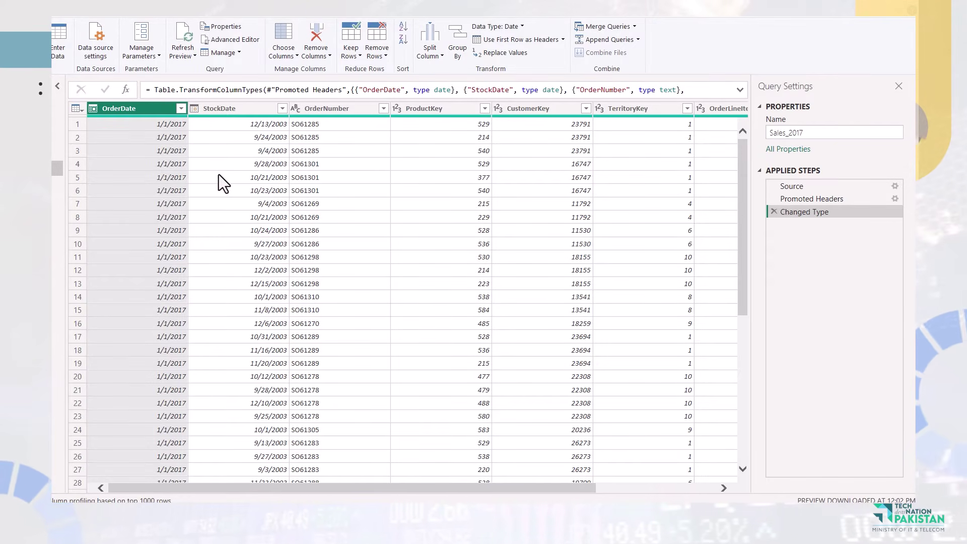
left_click(484, 108)
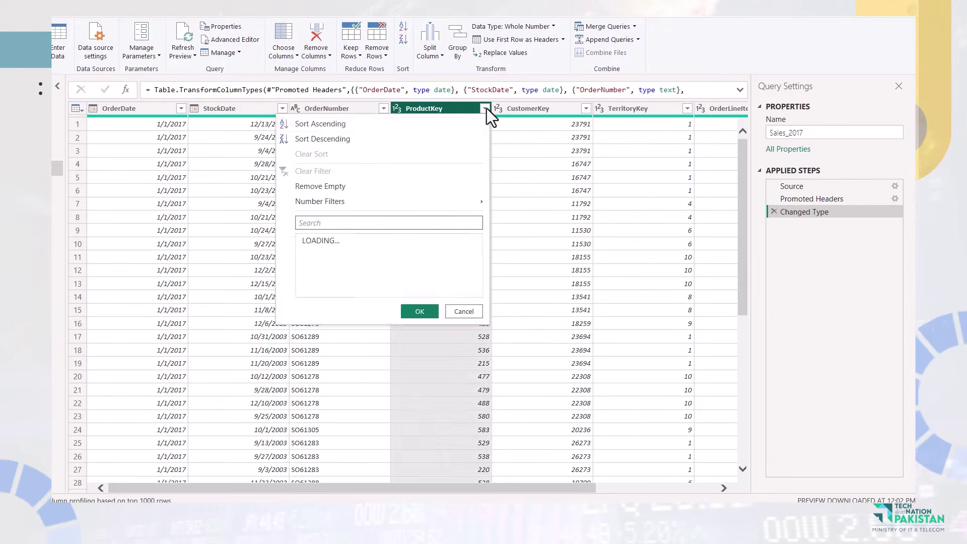
left_click(452, 123)
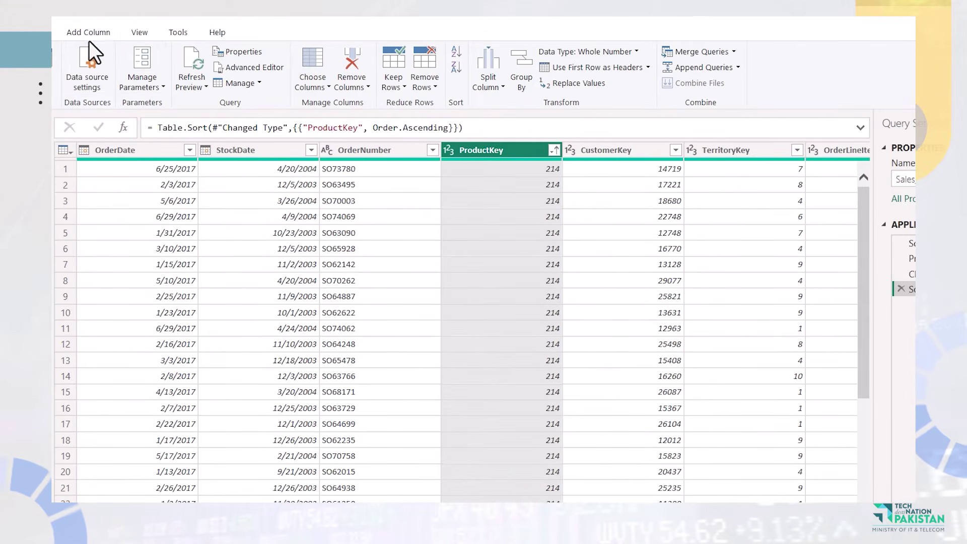
Step: Add an index column starting from 1 to the Sales_2017 query and move it to the beginning of the table
left_click(95, 10)
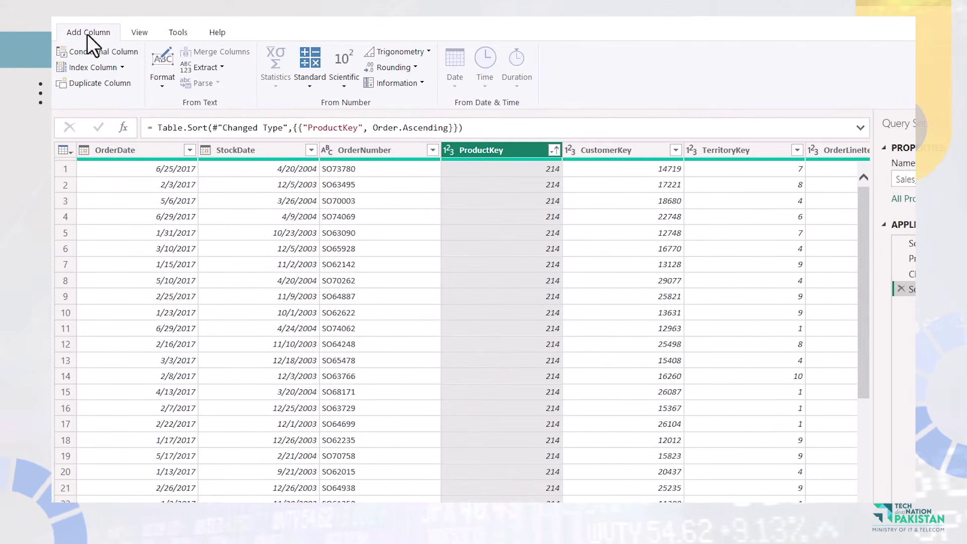
left_click(122, 68)
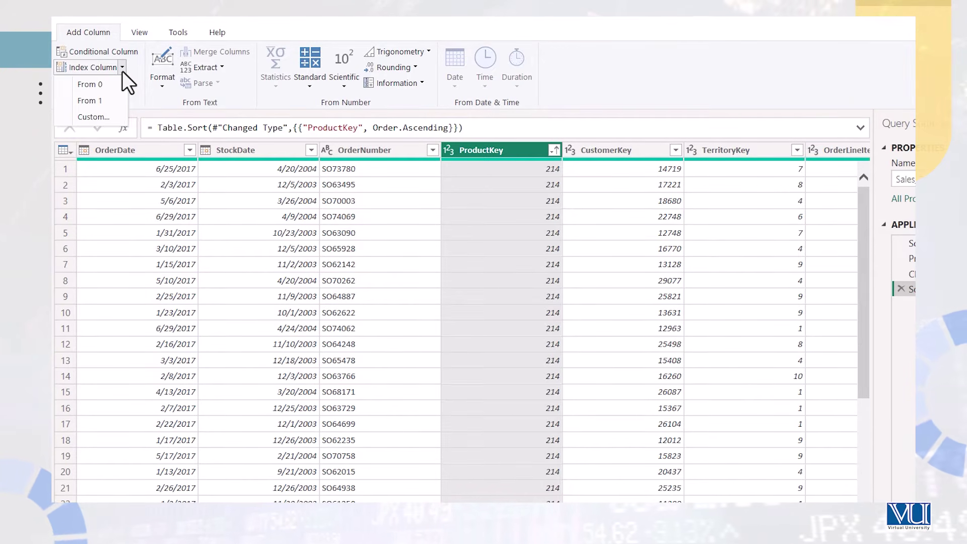
left_click(111, 101)
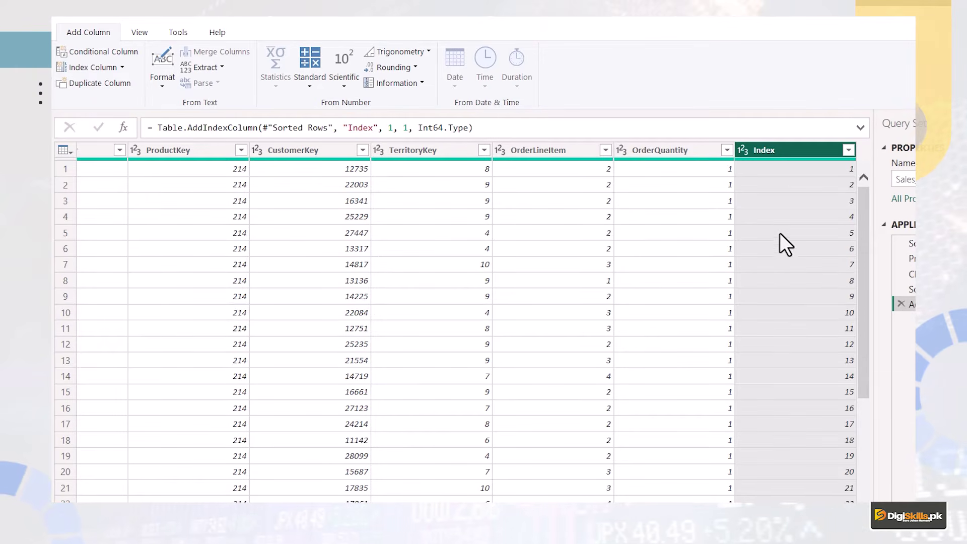
right_click(789, 153)
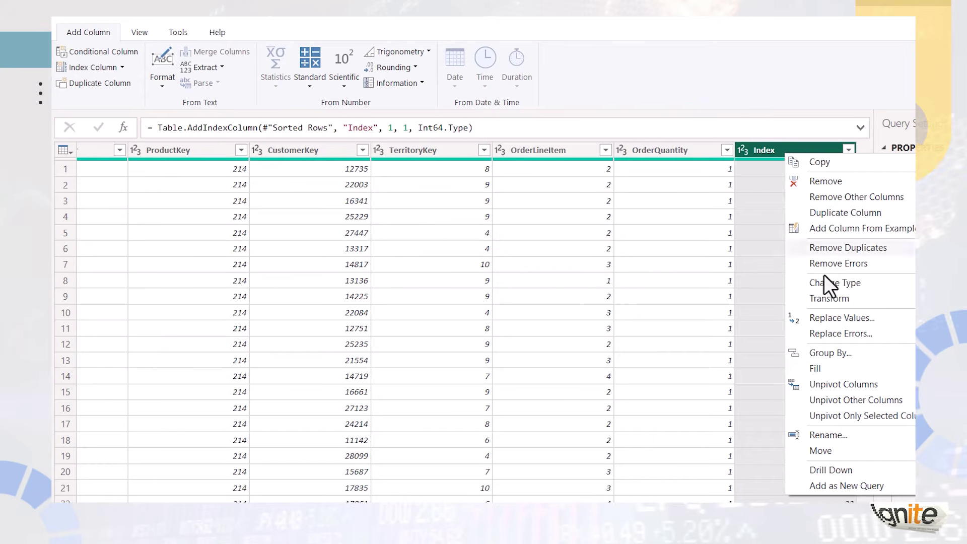
mouse_move(837, 455)
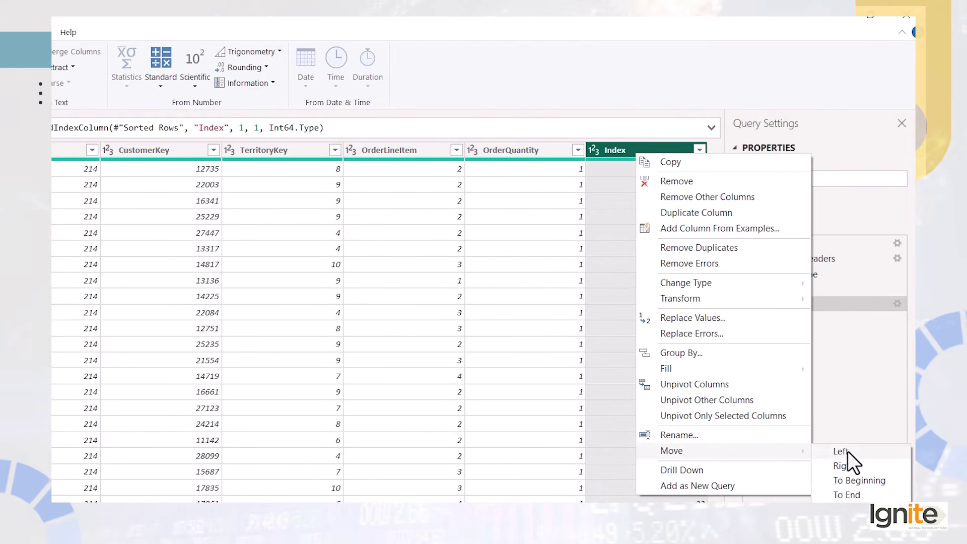
left_click(862, 481)
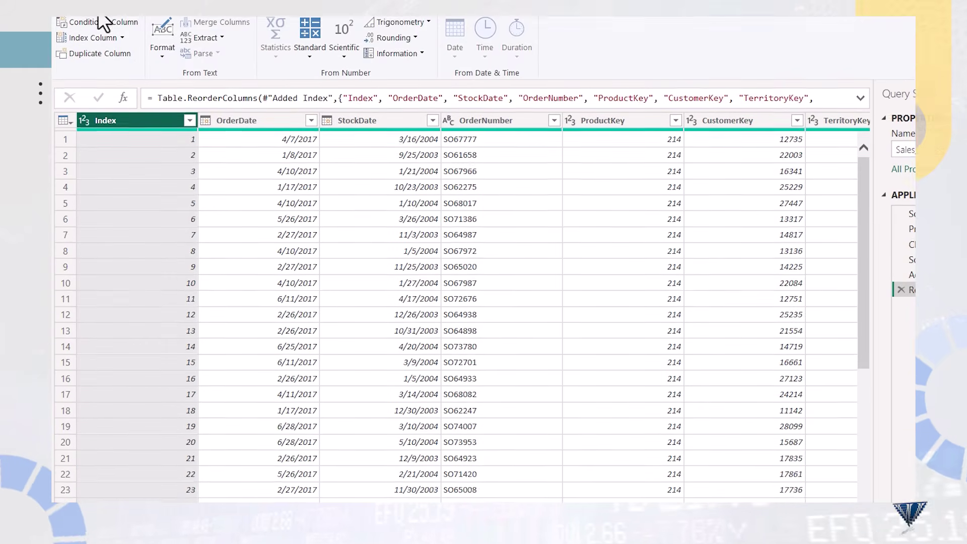
Step: Examine the full list of distinct values in the OrderQuantity column without applying a filter
left_click_drag(600, 503, 831, 486)
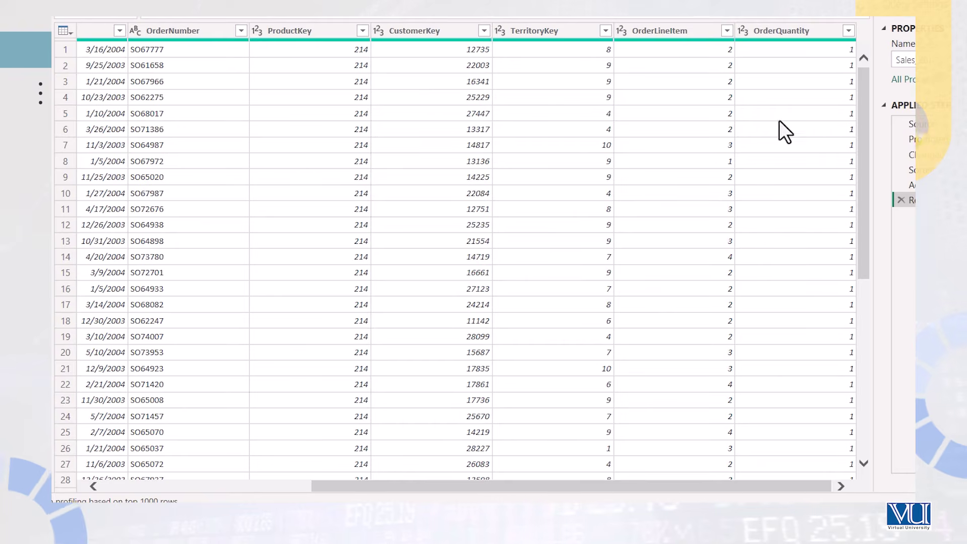
left_click(793, 32)
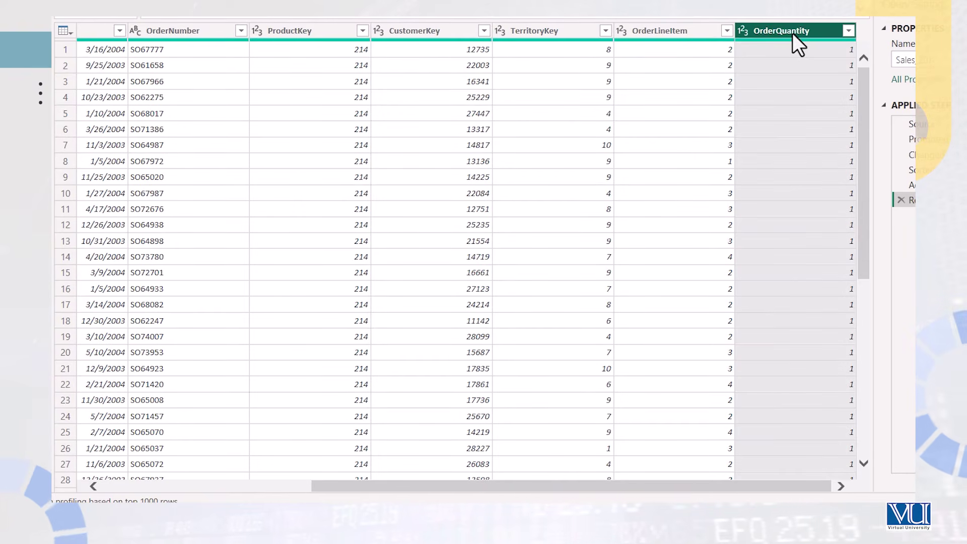
left_click(849, 31)
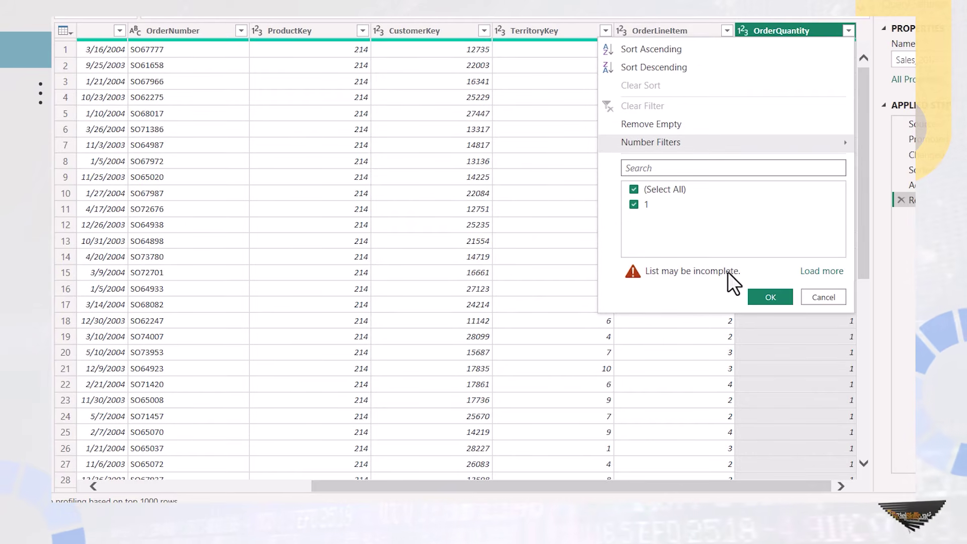
left_click(817, 272)
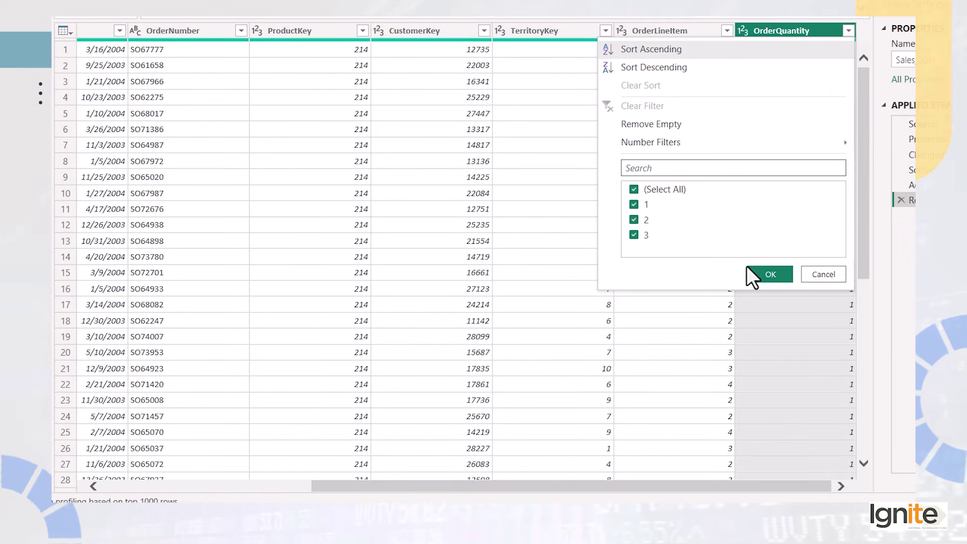
left_click(835, 280)
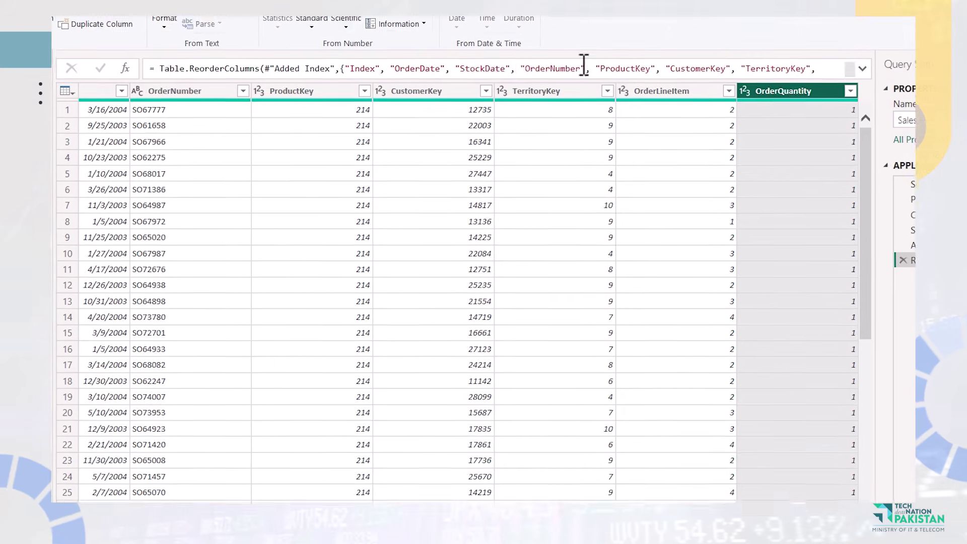
Step: Start a conditional column named Qty Type that outputs "Single Item" when OrderQuantity equals 1
left_click(115, 31)
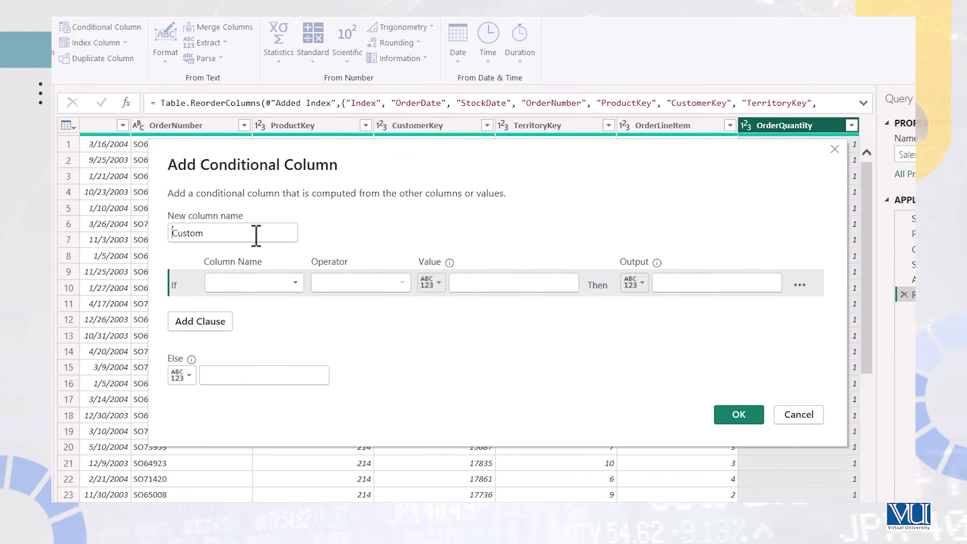
double_click(199, 233)
type("Qty Type")
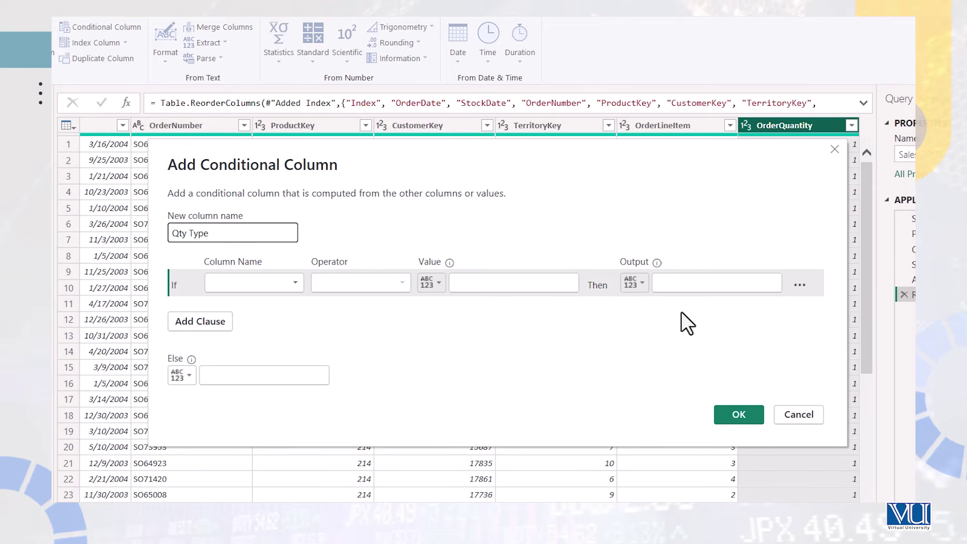
left_click(296, 283)
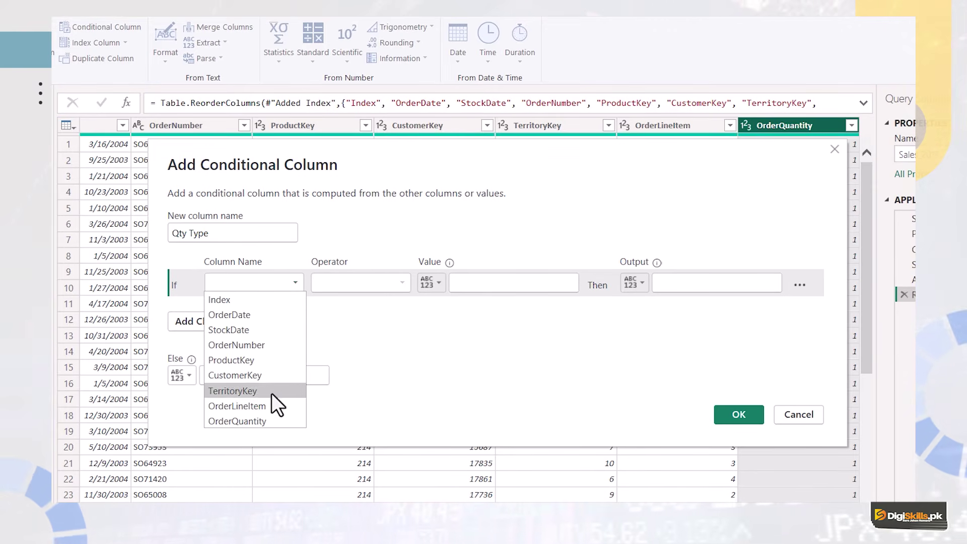
left_click(271, 421)
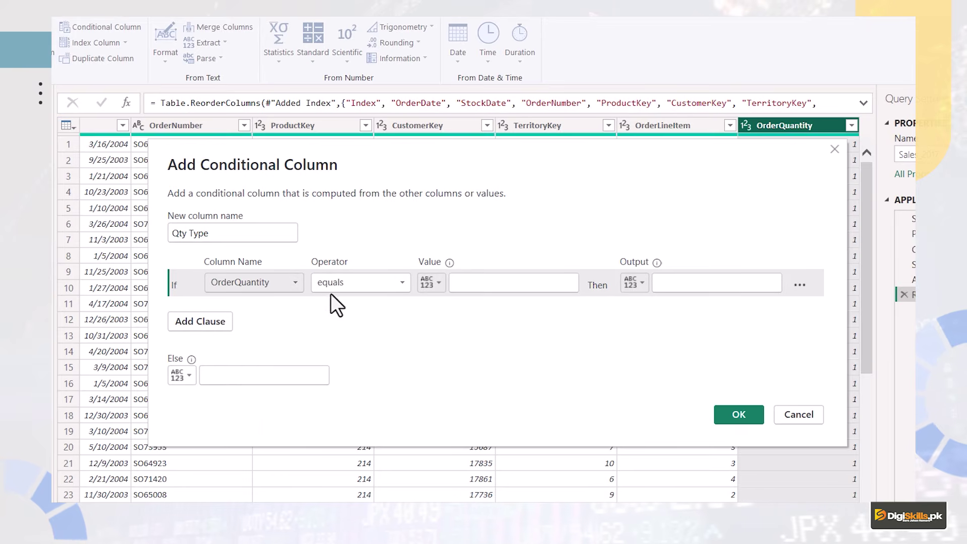
left_click(495, 291)
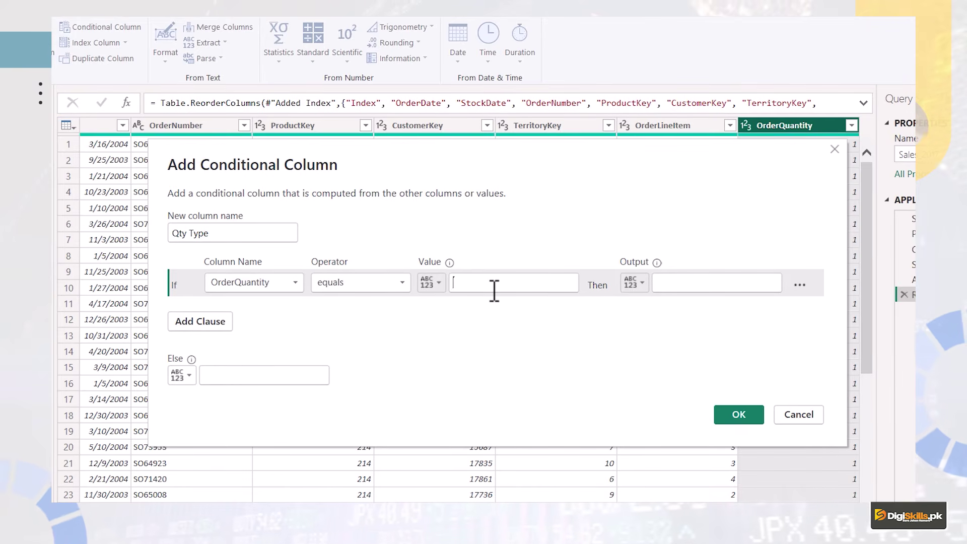
type("1")
left_click(669, 282)
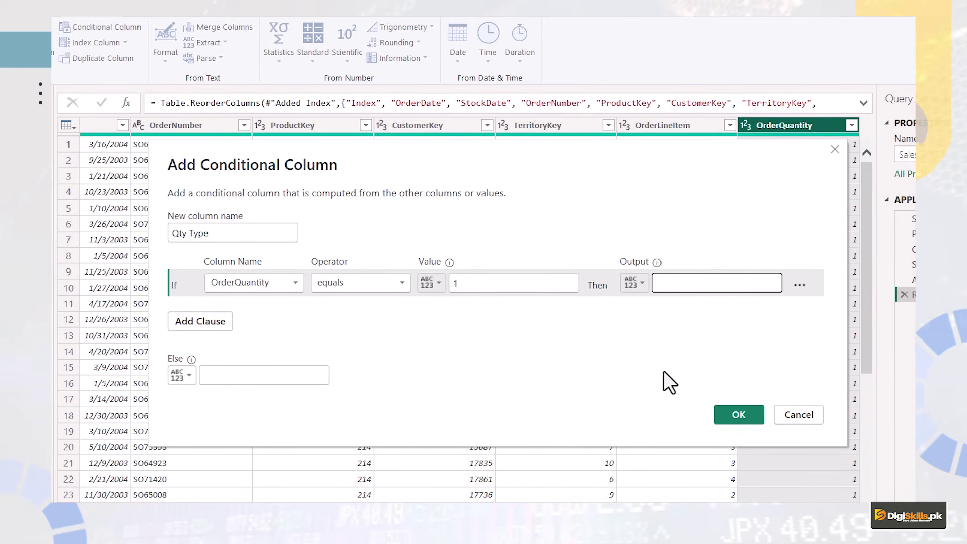
type("Sin")
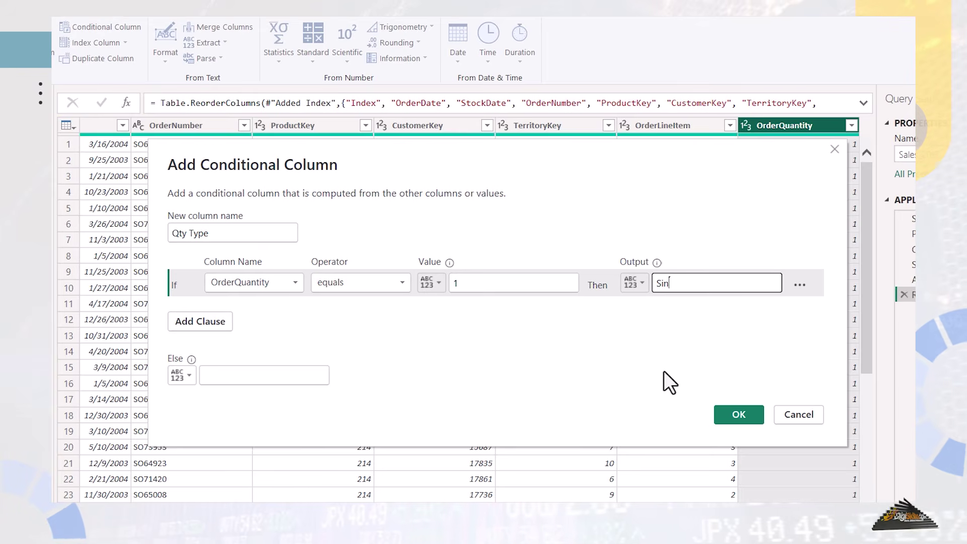
type("gle Item")
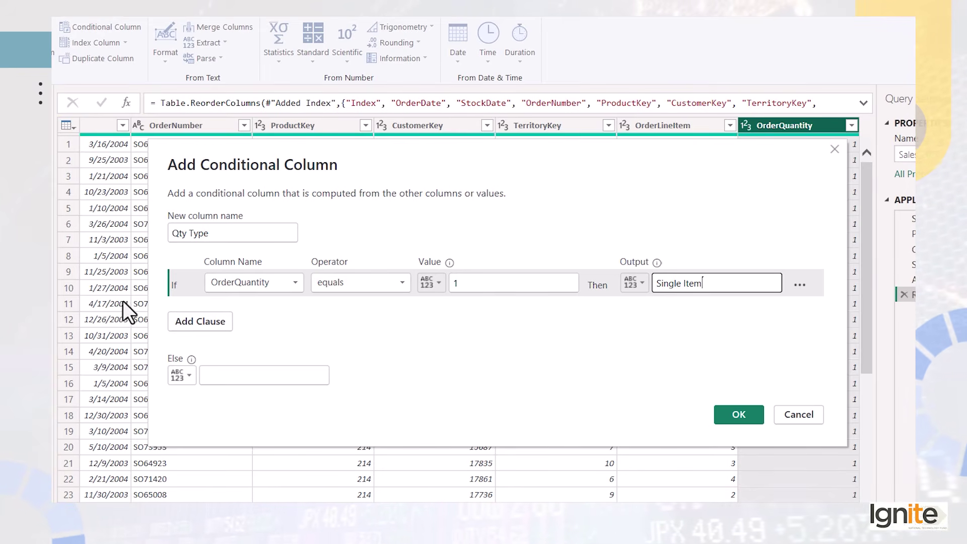
Step: Add an else-if clause that outputs "Multiple Items" when OrderQuantity is greater than 1
left_click(195, 321)
left_click(251, 311)
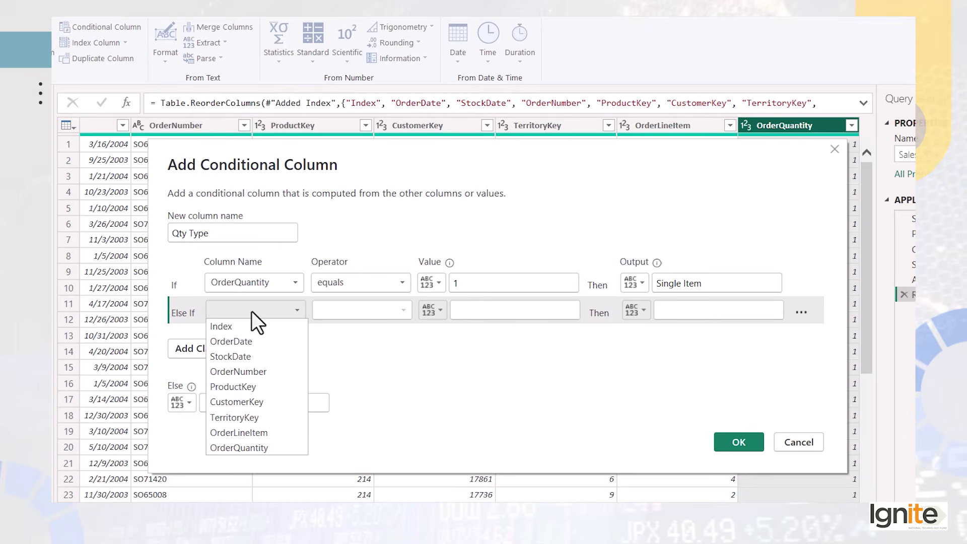
left_click(378, 318)
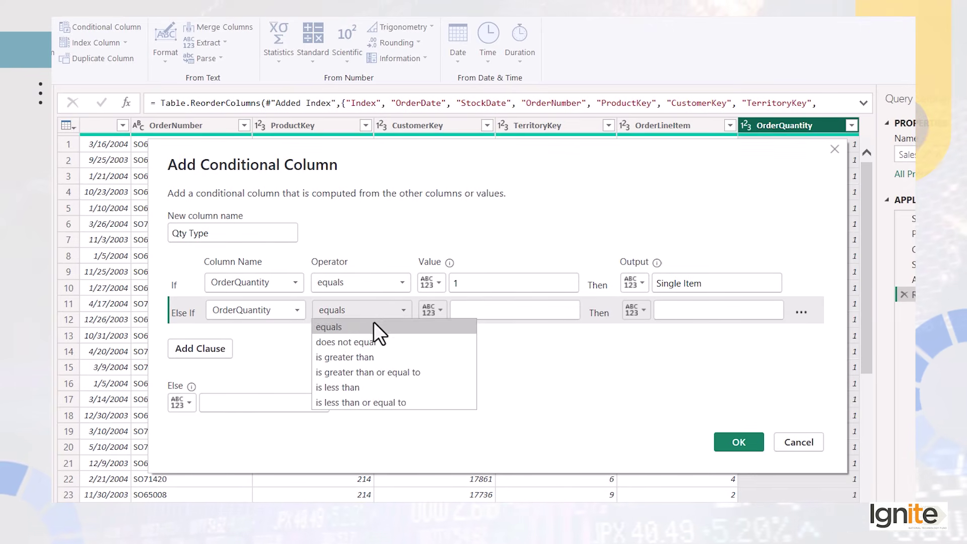
left_click(359, 358)
type("1")
left_click(672, 311)
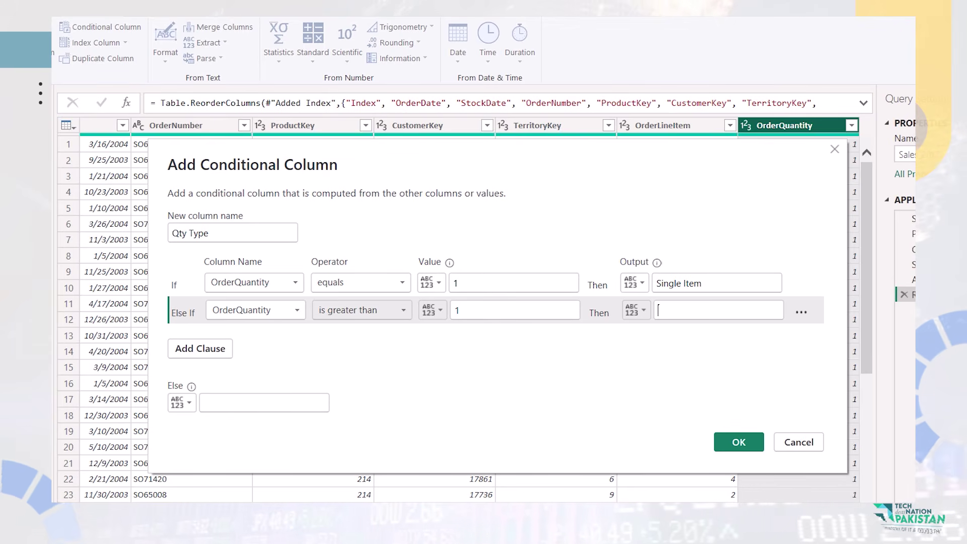
type("Multiple Items")
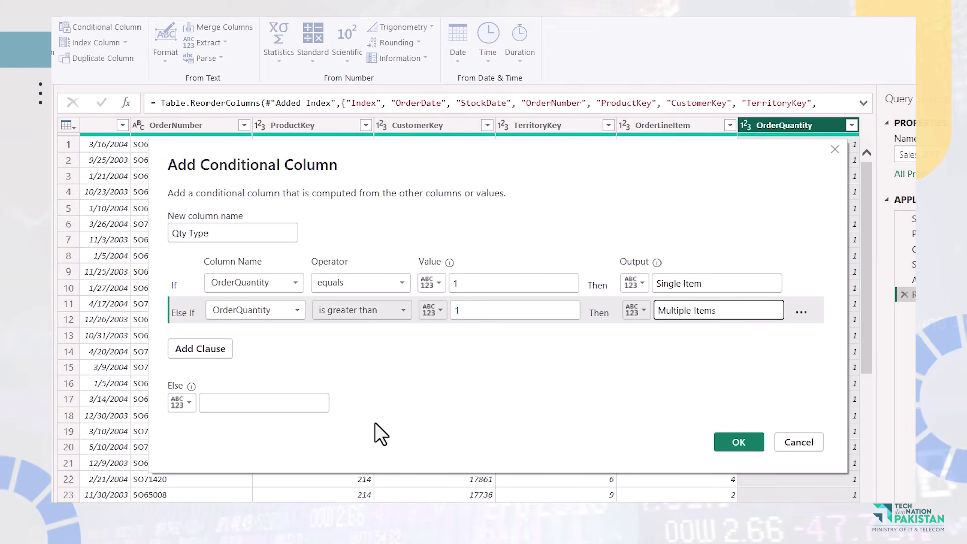
Step: Set the else output to "Other" and create the Qty Type conditional column
left_click(308, 403)
type("Other")
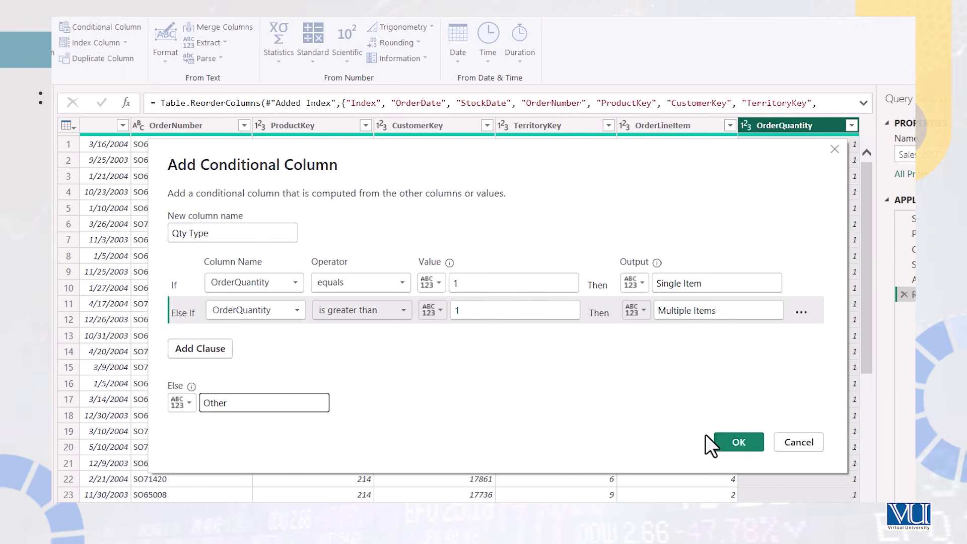
left_click(731, 443)
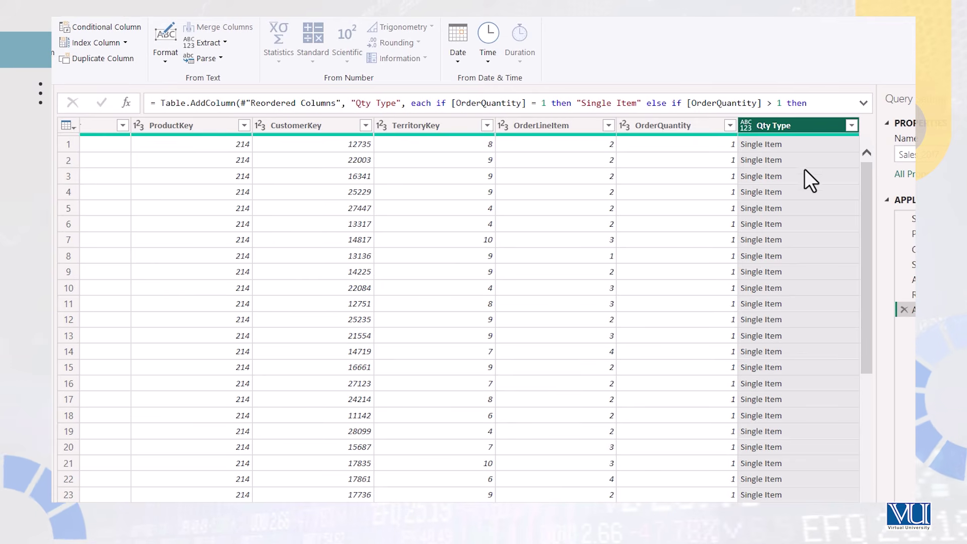
Step: Examine the full list of distinct values in the Qty Type column without applying a filter
left_click(851, 125)
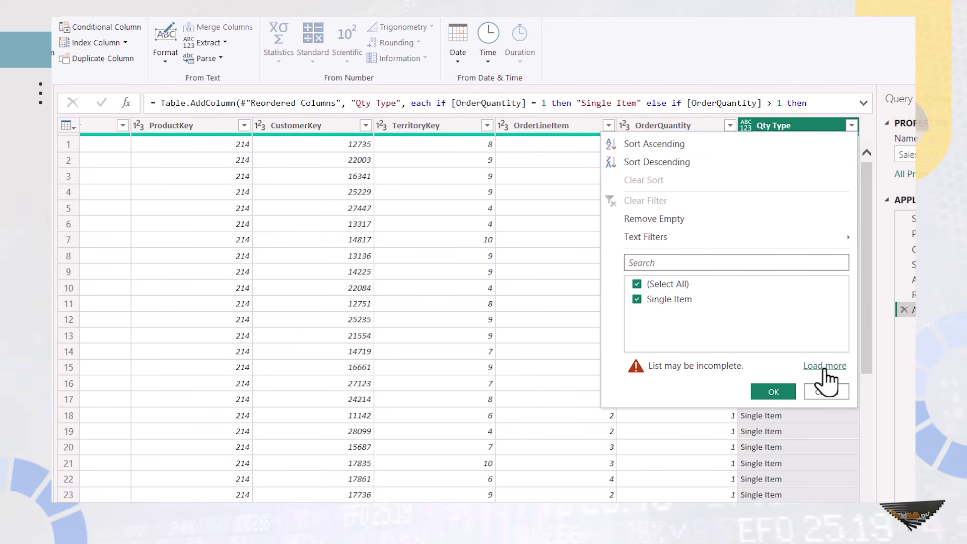
left_click(825, 366)
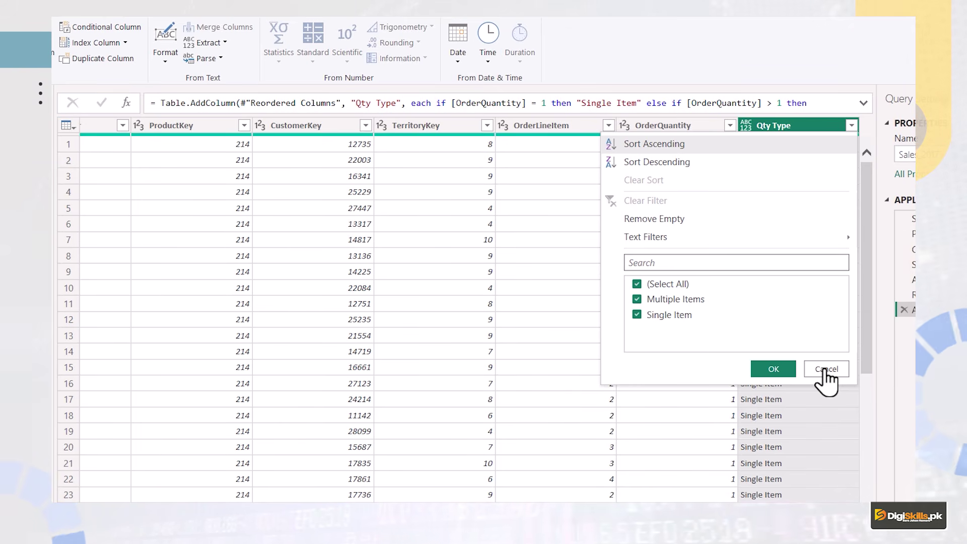
left_click(825, 370)
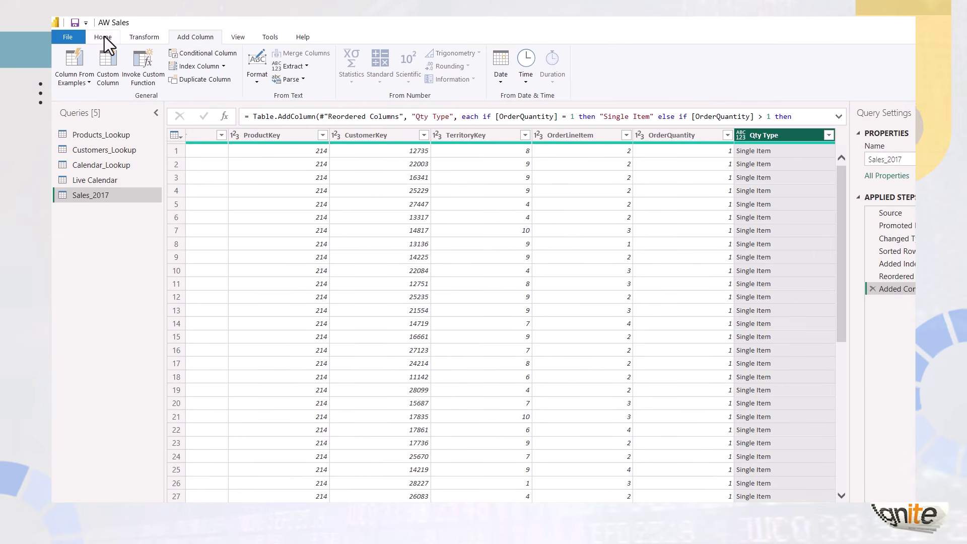
Step: Close the query editor and apply the query changes to the report
left_click(104, 36)
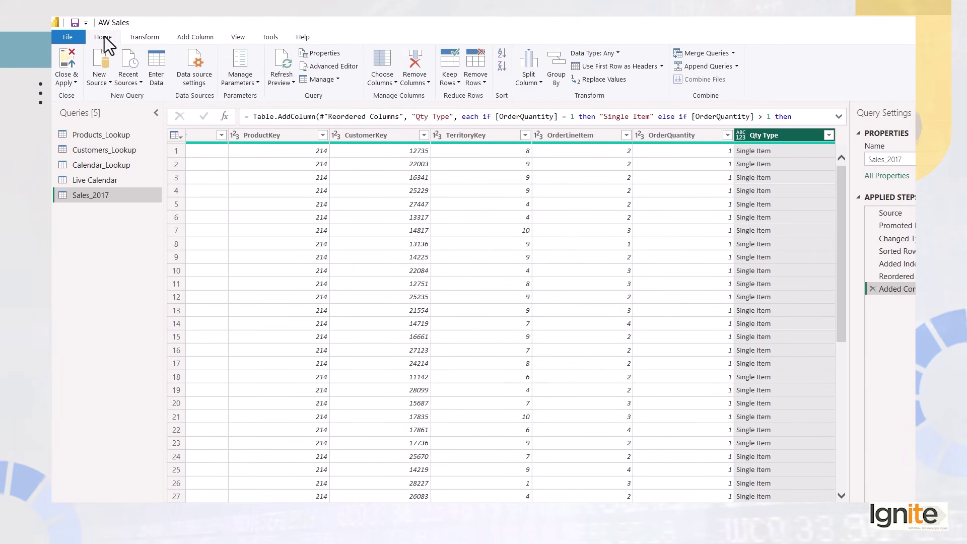
left_click(64, 56)
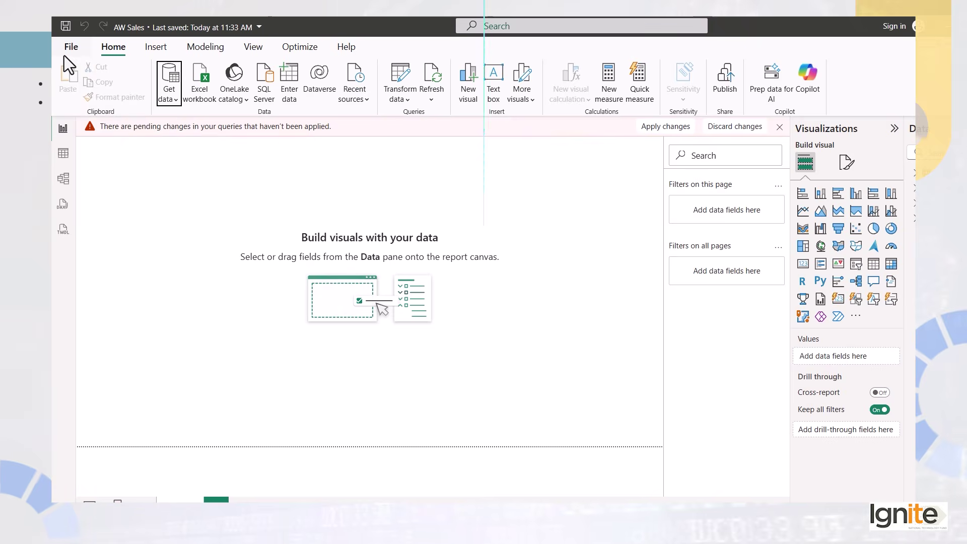